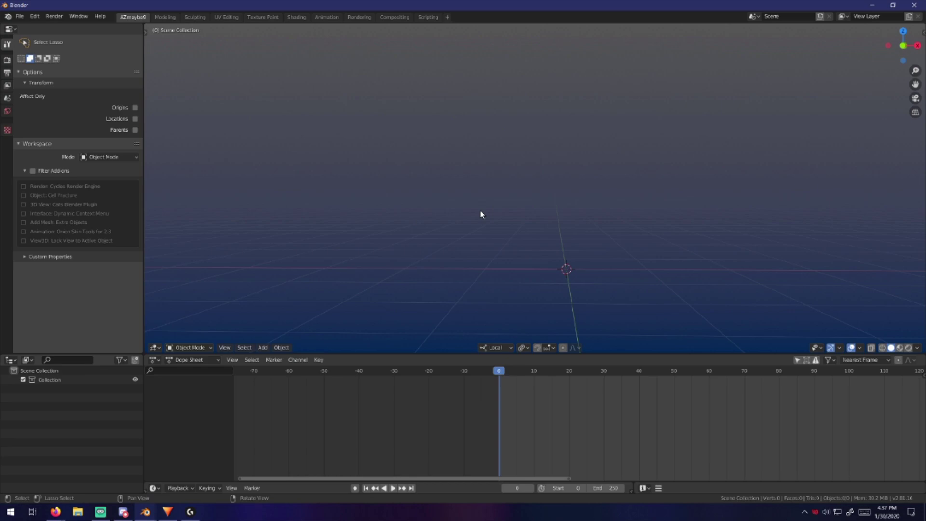
Step: In Preferences, set the 3D View Gradient Low theme colour to dark blue
{"action": "mouse_move", "coordinate": [145, 512]}
{"action": "left_click", "coordinate": [193, 475]}
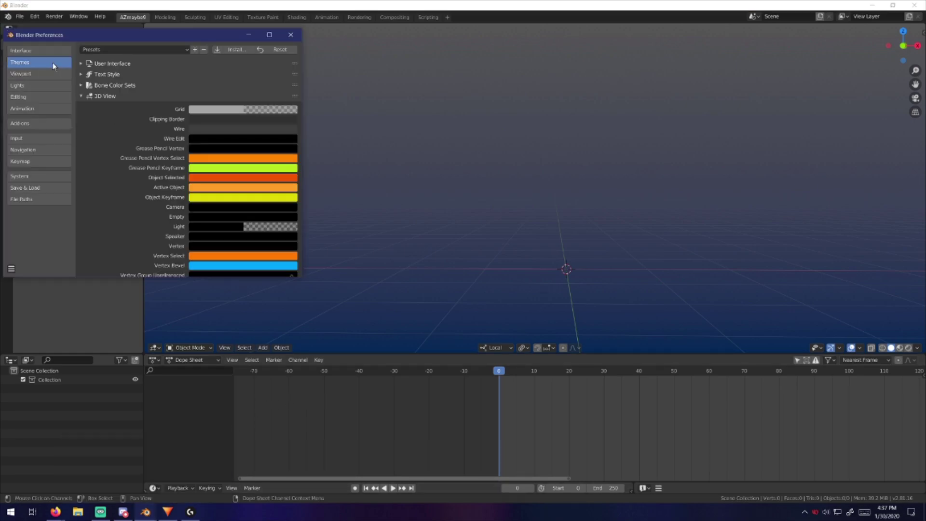
{"action": "scroll", "coordinate": [238, 124], "scroll_direction": "down", "scroll_amount": 15}
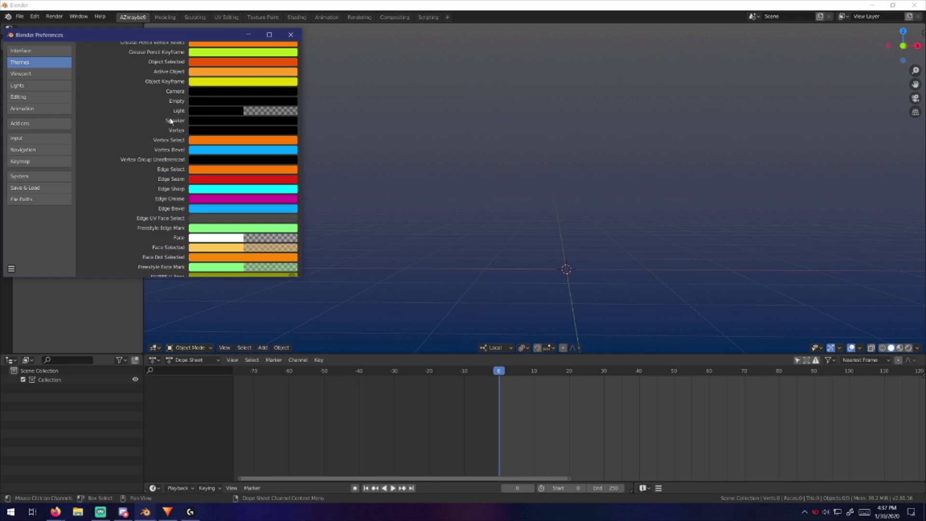
{"action": "scroll", "coordinate": [161, 120], "scroll_direction": "down", "scroll_amount": 15}
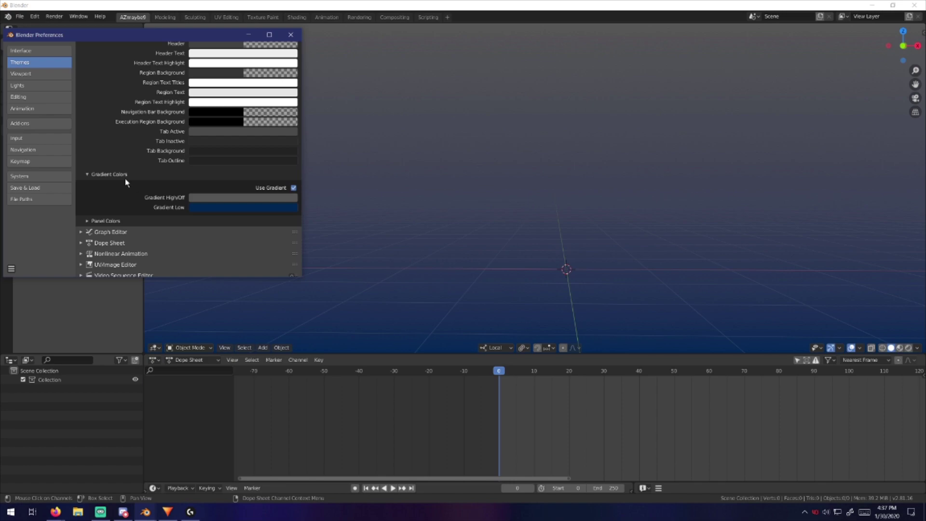
{"action": "left_click", "coordinate": [219, 205]}
{"action": "left_click_drag", "start_coordinate": [257, 132], "coordinate": [264, 101]}
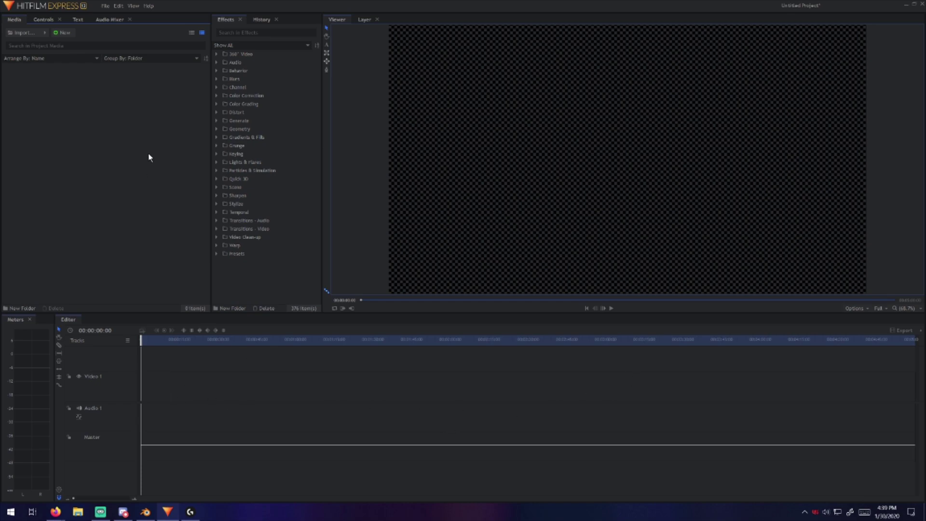
Step: Minimize the empty HitFilm Express project to return to Blender
{"action": "left_click", "coordinate": [168, 512]}
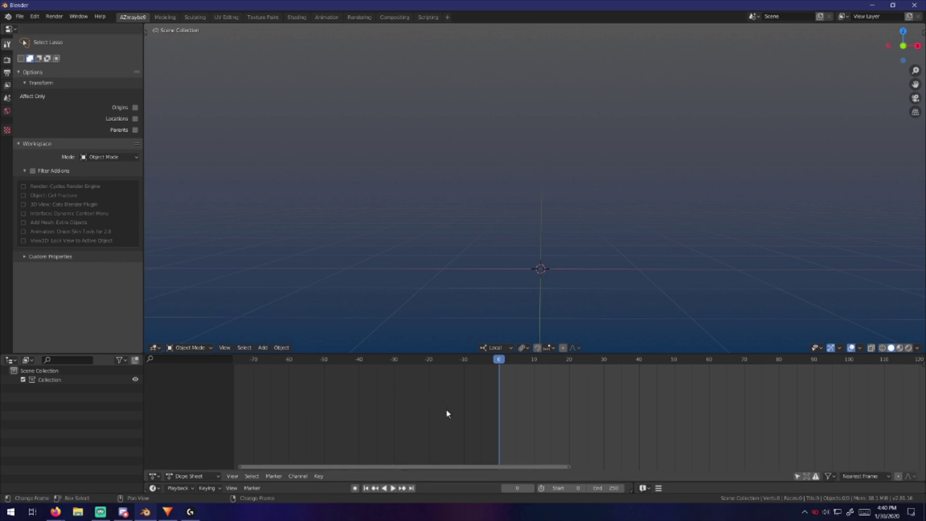
Step: Resize the bottom dope sheet area and flip its header to the top
{"action": "left_click_drag", "start_coordinate": [404, 483], "coordinate": [422, 476]}
{"action": "right_click", "coordinate": [424, 480]}
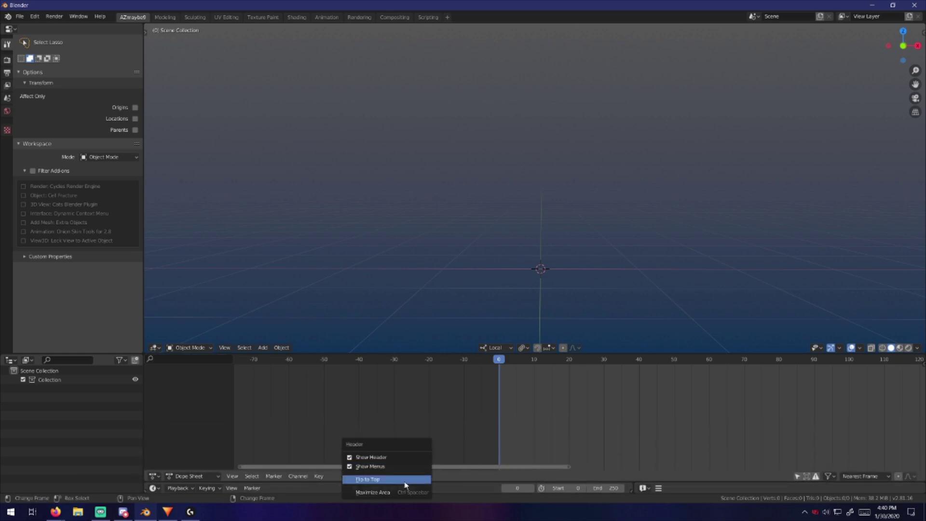
{"action": "left_click", "coordinate": [415, 478]}
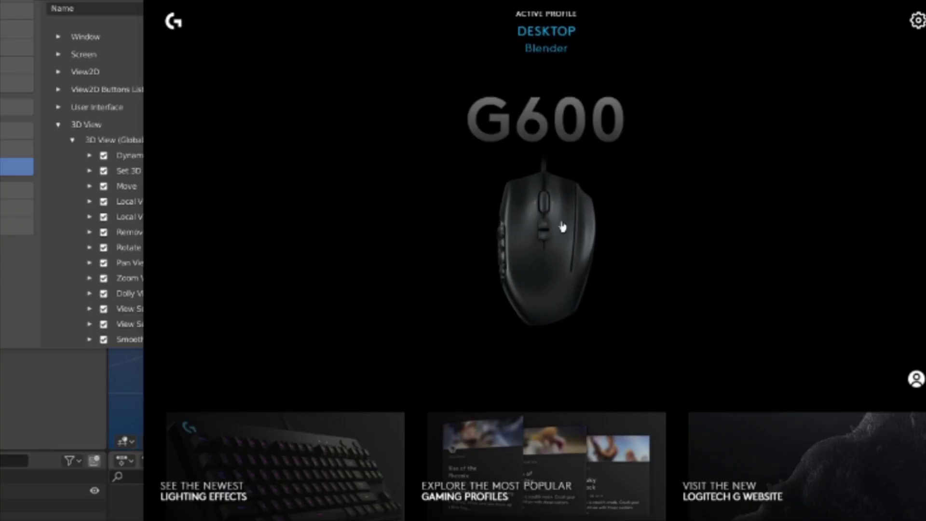
Step: Review the G600 mouse's side-button assignments in its G HUB profile
{"action": "left_click", "coordinate": [562, 224]}
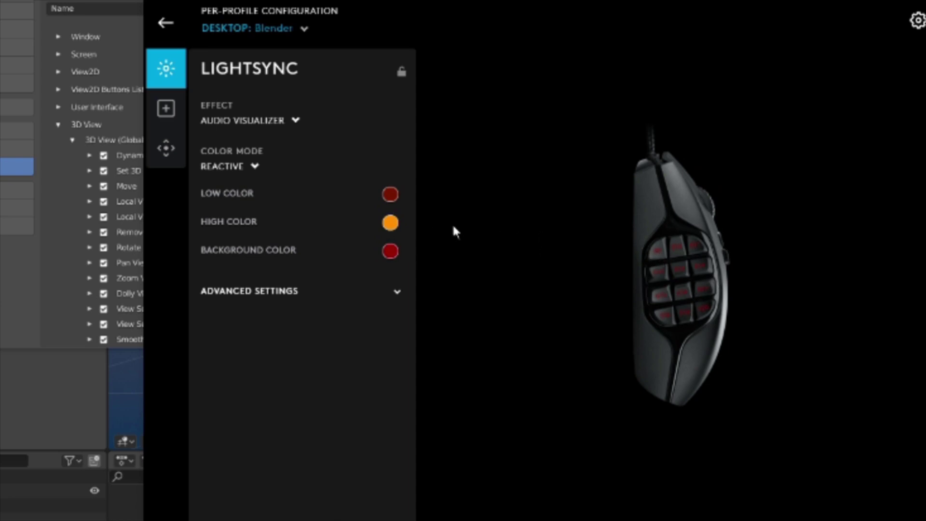
{"action": "left_click", "coordinate": [166, 108]}
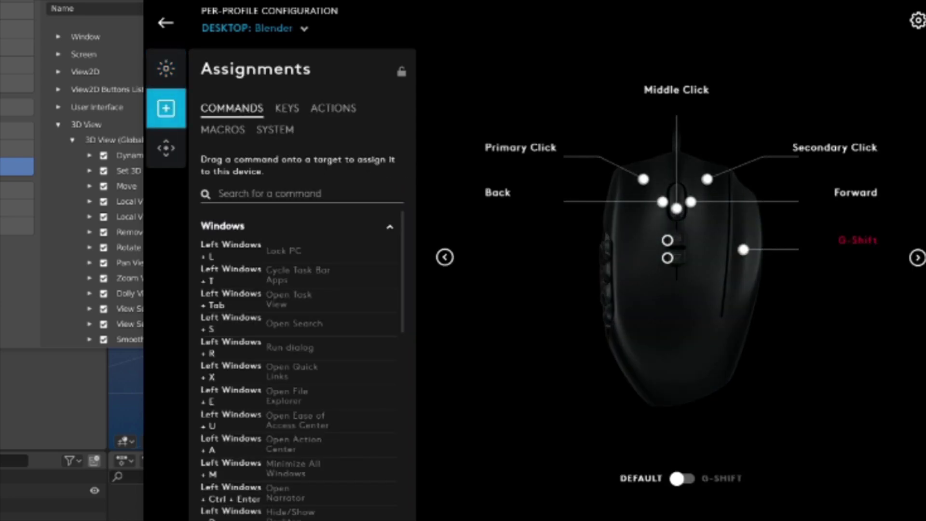
{"action": "left_click", "coordinate": [917, 257]}
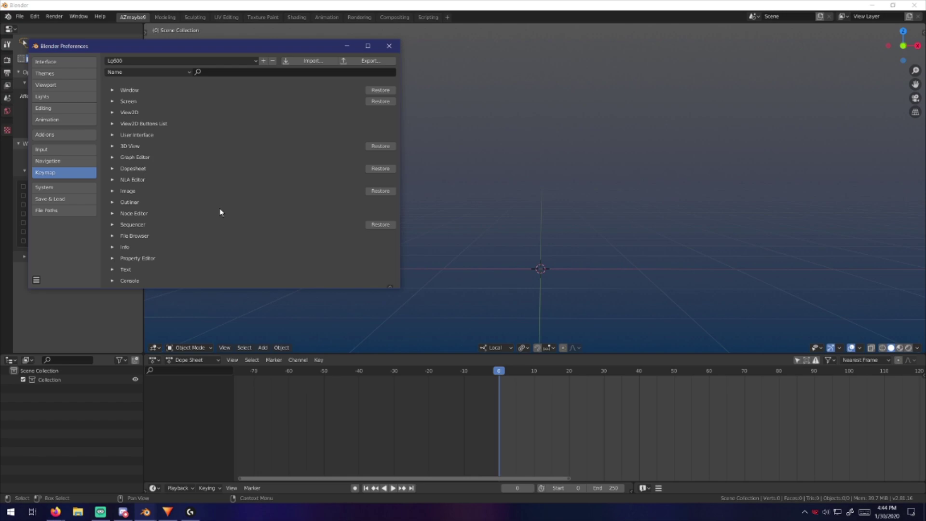
Step: Expand and collapse the Window, Screen and View2D keymap categories, leaving 3D View expanded
{"action": "left_click", "coordinate": [112, 90]}
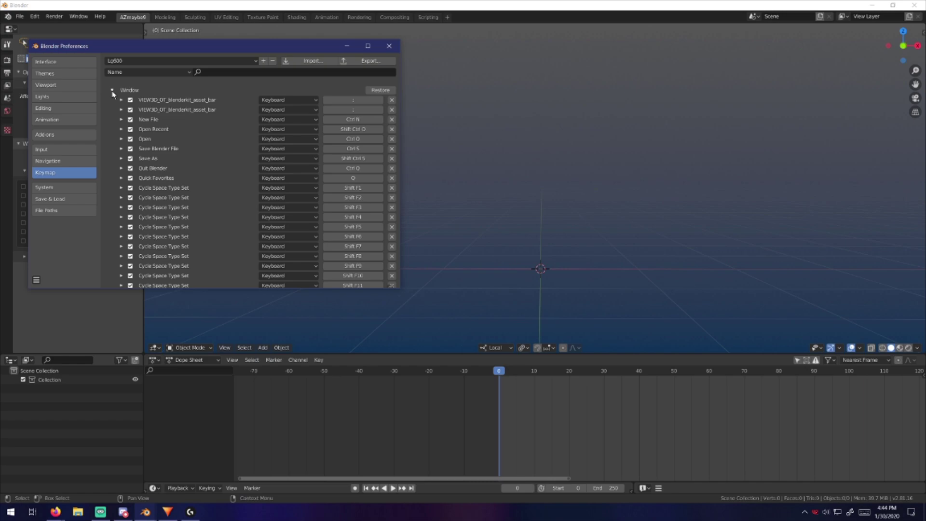
{"action": "left_click", "coordinate": [112, 91]}
{"action": "left_click", "coordinate": [112, 102]}
{"action": "left_click", "coordinate": [112, 101]}
{"action": "left_click", "coordinate": [112, 114]}
{"action": "left_click", "coordinate": [112, 113]}
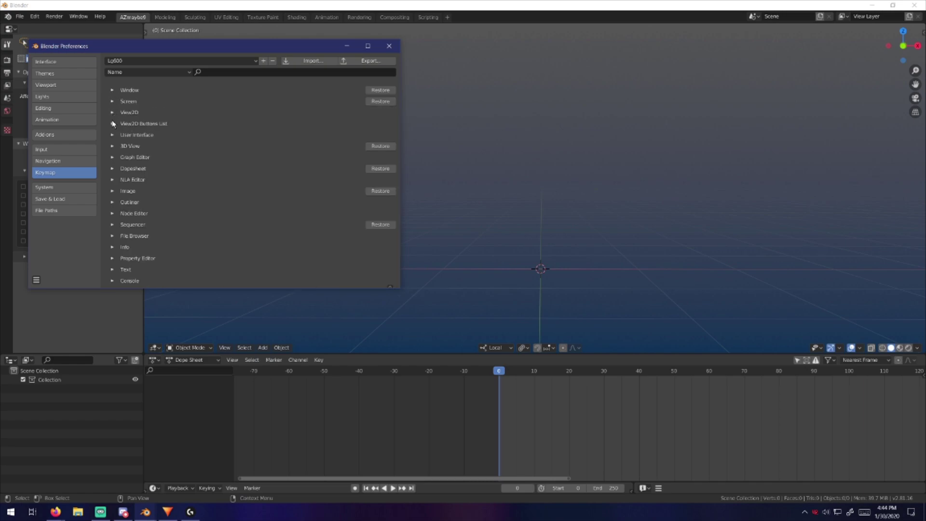
{"action": "left_click", "coordinate": [112, 146]}
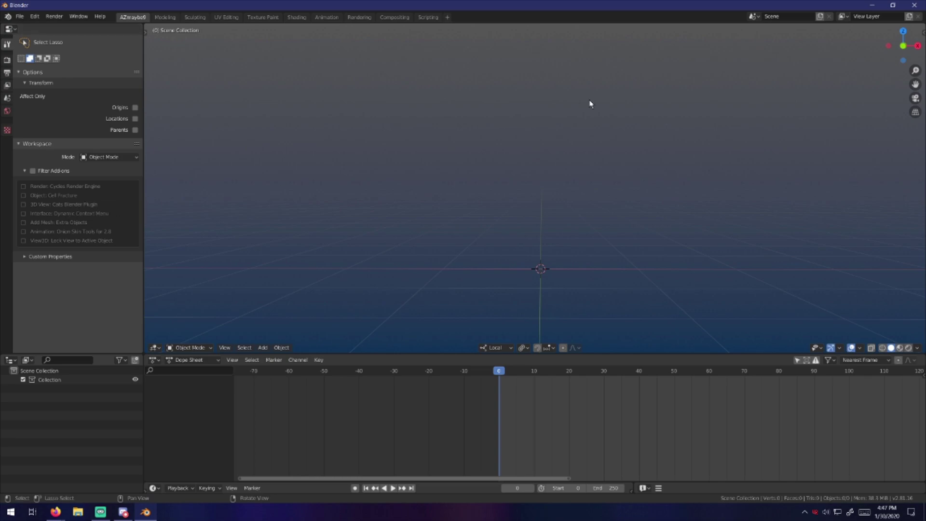
{"action": "key", "text": "n"}
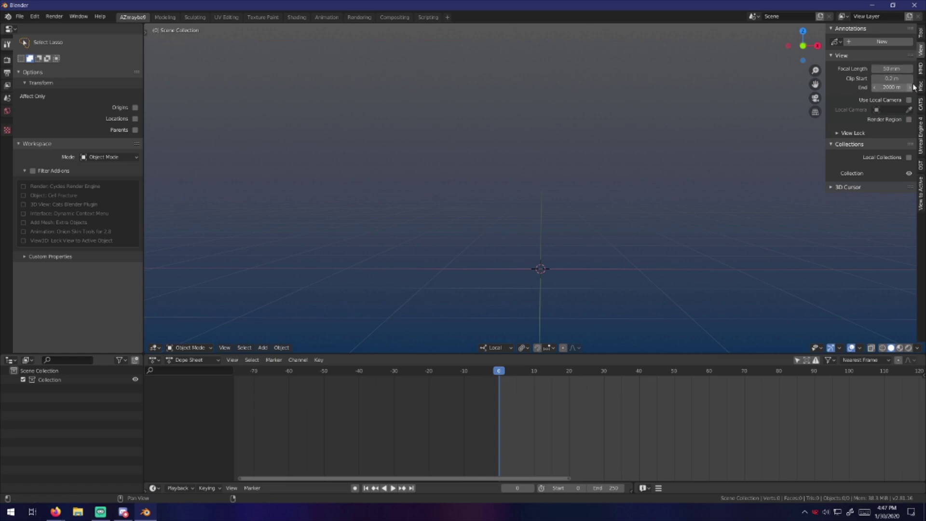
{"action": "left_click", "coordinate": [920, 104]}
{"action": "left_click_drag", "start_coordinate": [826, 126], "coordinate": [736, 139]}
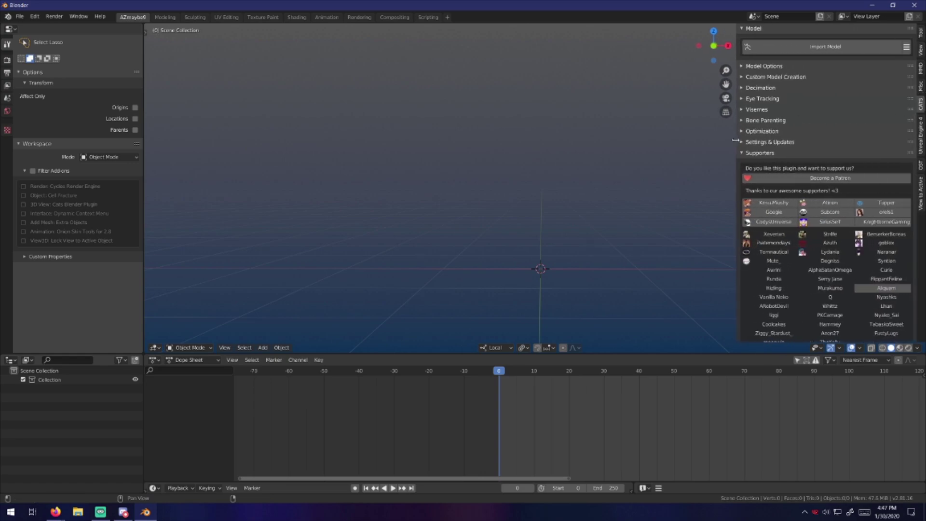
{"action": "left_click", "coordinate": [769, 66]}
{"action": "left_click", "coordinate": [773, 243]}
{"action": "key", "text": "n"}
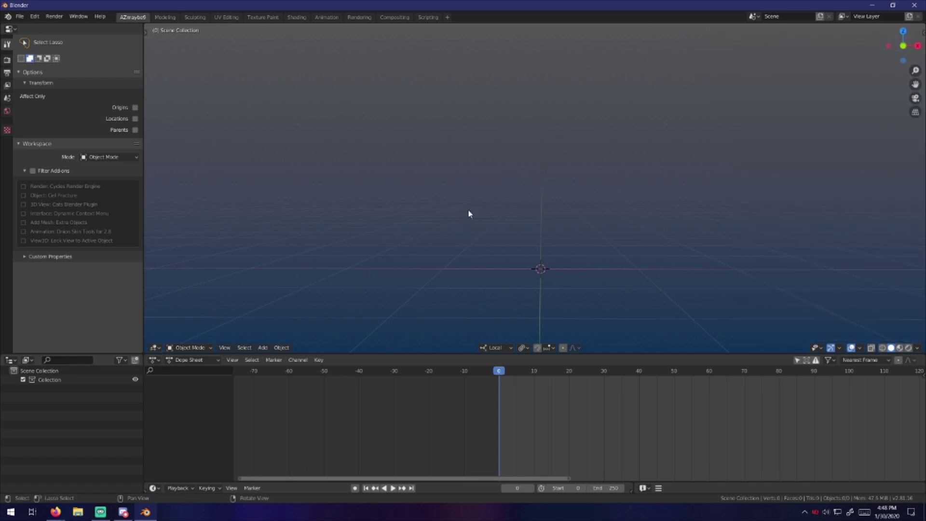
{"action": "middle_click_drag", "start_coordinate": [522, 173], "coordinate": [546, 178]}
{"action": "scroll", "coordinate": [544, 179], "scroll_direction": "down", "scroll_amount": 1}
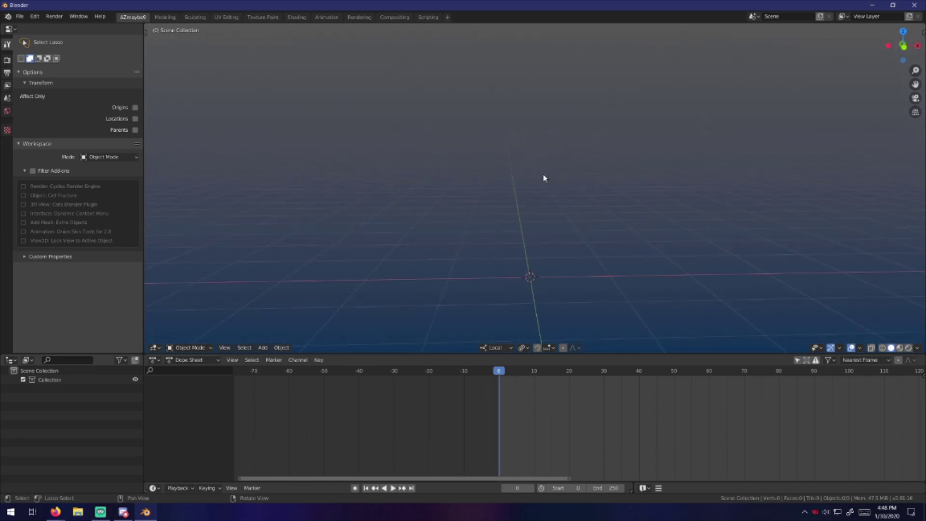
{"action": "key", "text": "space"}
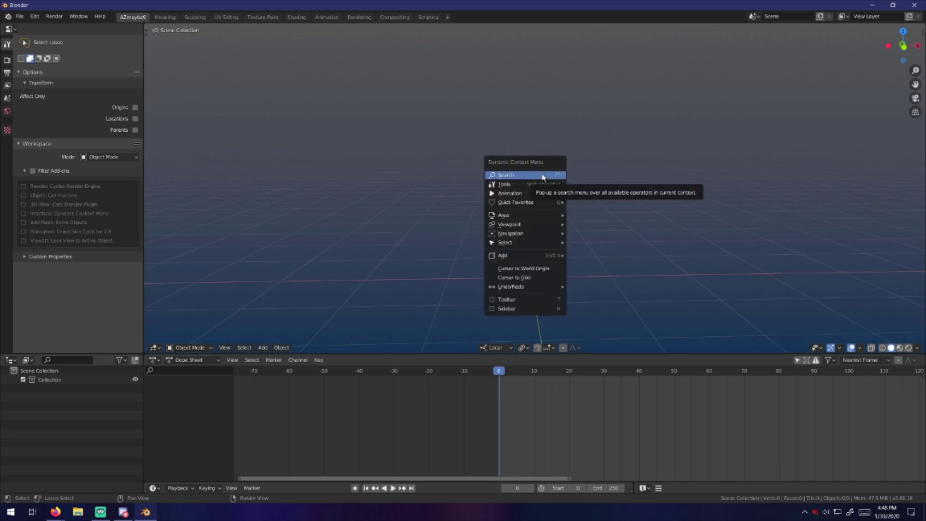
Step: Add Insert Keyframe from the context menu's Animation commands to Quick Favorites
{"action": "key", "text": "space"}
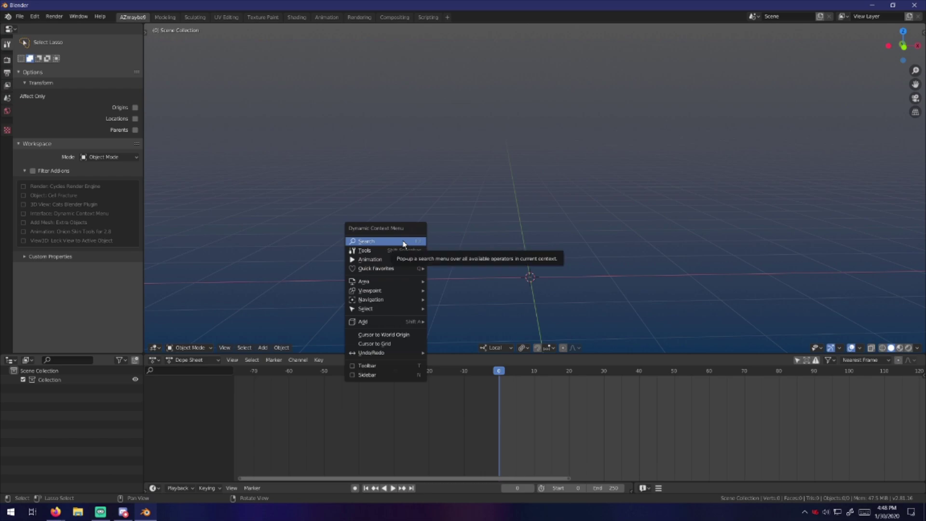
{"action": "left_click", "coordinate": [404, 261]}
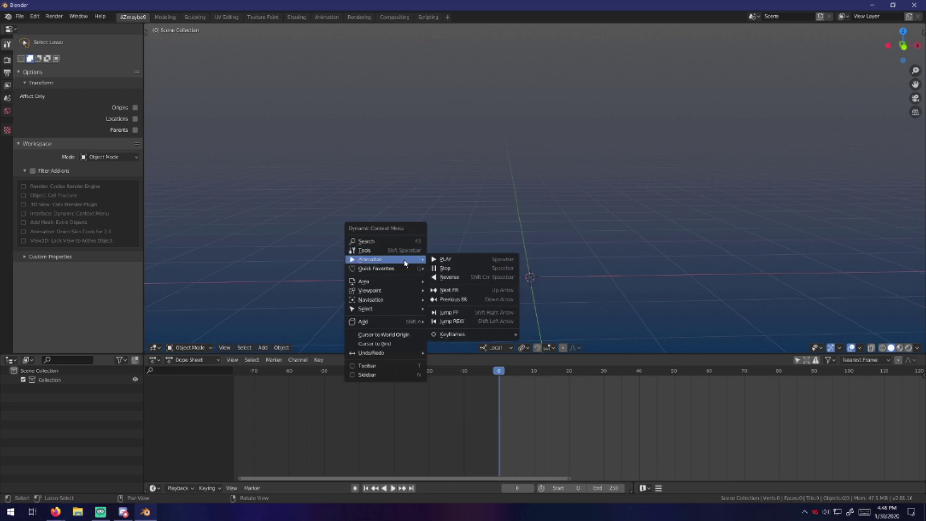
{"action": "mouse_move", "coordinate": [503, 336]}
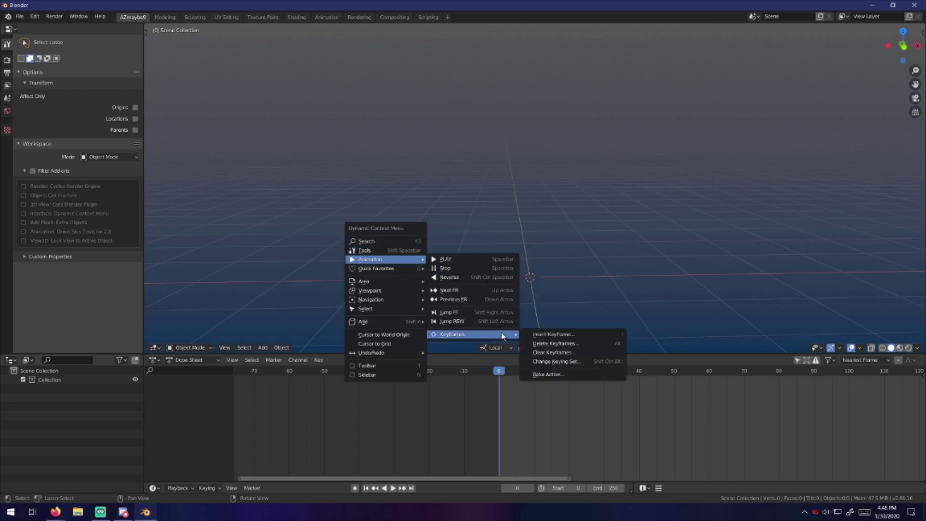
{"action": "right_click", "coordinate": [538, 335]}
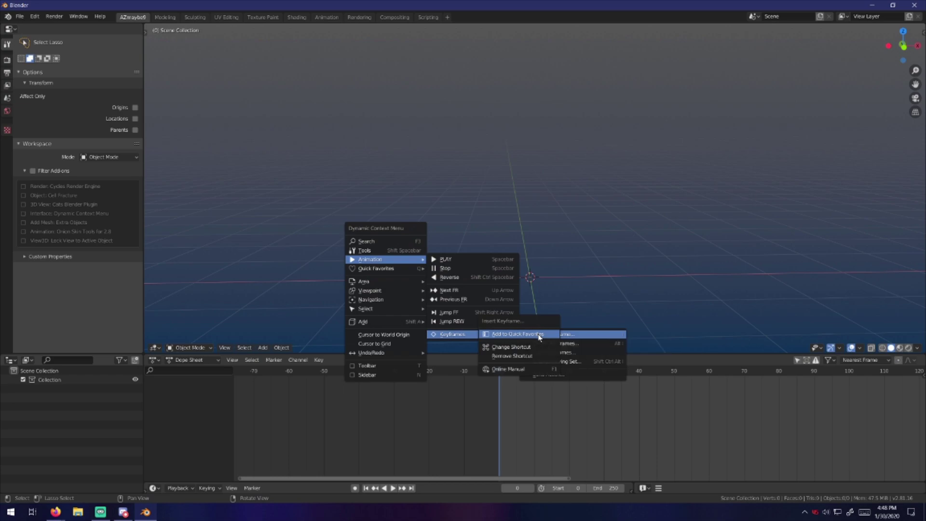
{"action": "left_click", "coordinate": [539, 336]}
Step: Check that Insert Keyframe now appears in the Quick Favorites menu
{"action": "key", "text": "q"}
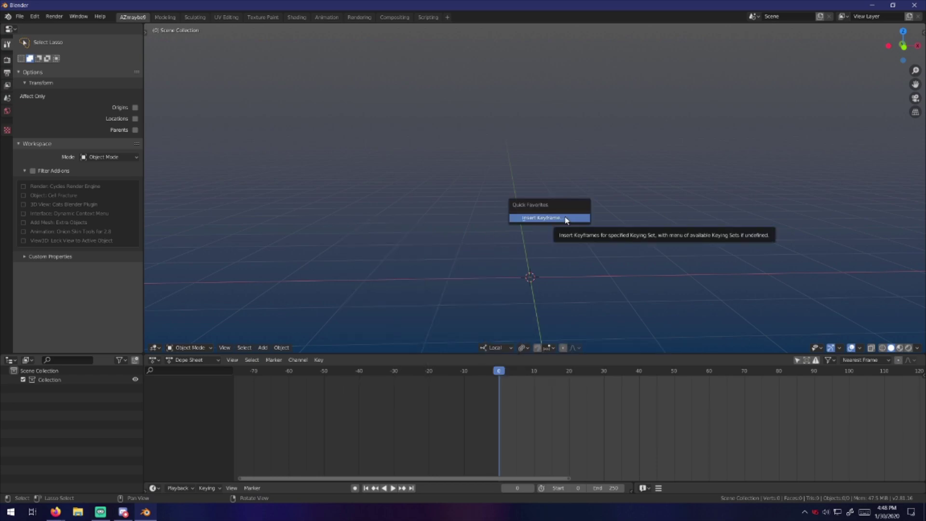
{"action": "left_click", "coordinate": [566, 220]}
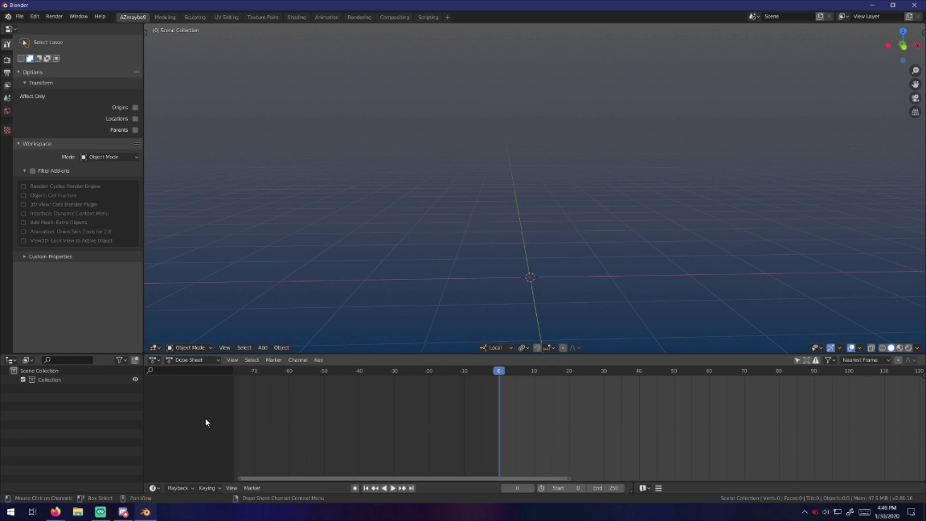
{"action": "key", "text": "q"}
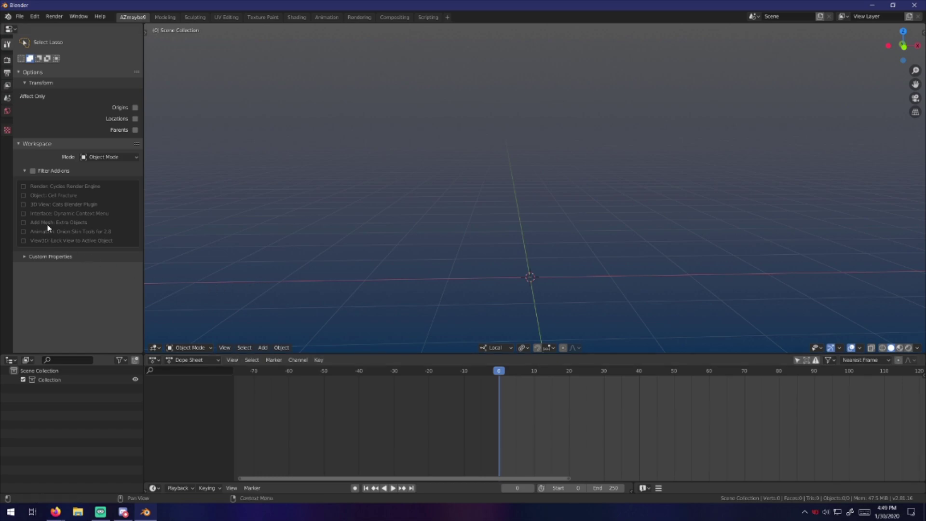
Step: Open the Add > Empty submenu listing Plain Axes, Arrows, Circle, Cube, Sphere, Cone and Image
{"action": "right_click", "coordinate": [221, 230]}
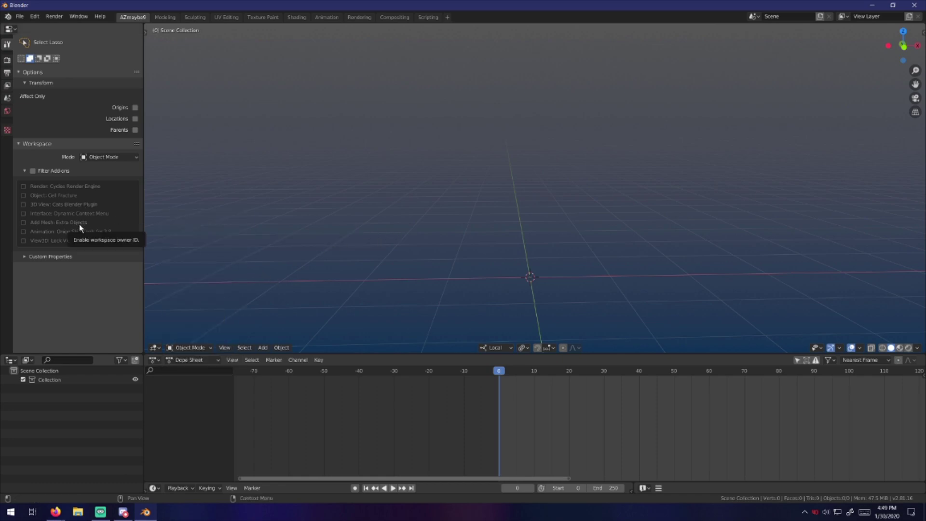
{"action": "left_click", "coordinate": [263, 347]}
{"action": "mouse_move", "coordinate": [304, 258]}
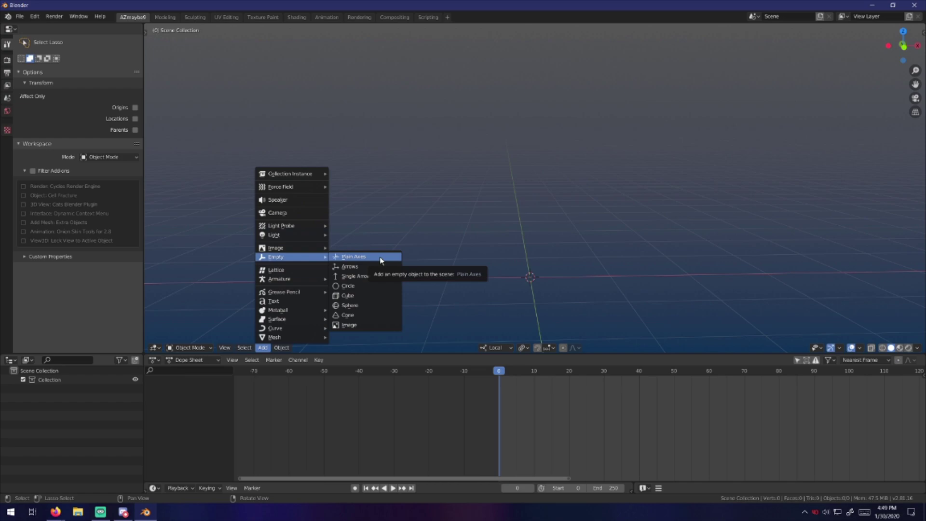
Step: Show the Unreal Engine 4 panel in a widened sidebar, then switch to the add-on docs
{"action": "left_click", "coordinate": [922, 33]}
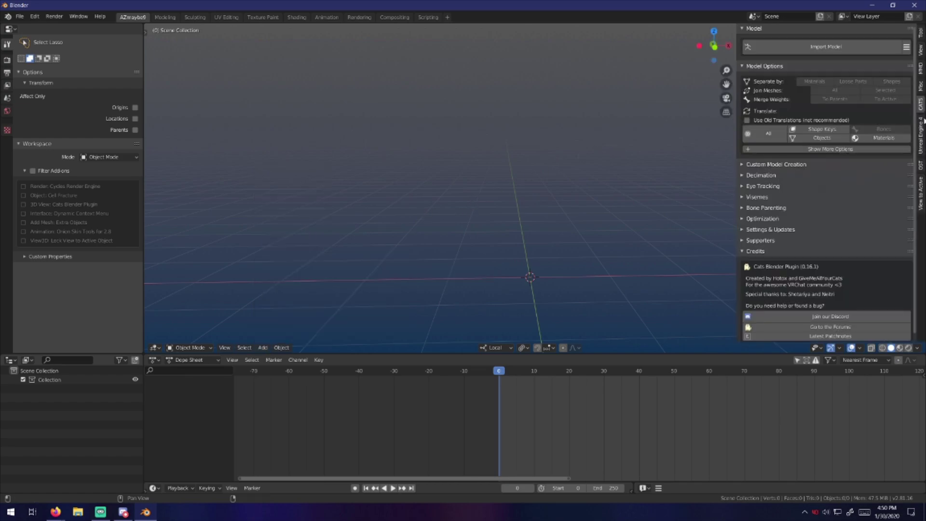
{"action": "left_click", "coordinate": [920, 135]}
{"action": "left_click_drag", "start_coordinate": [740, 164], "coordinate": [680, 170]}
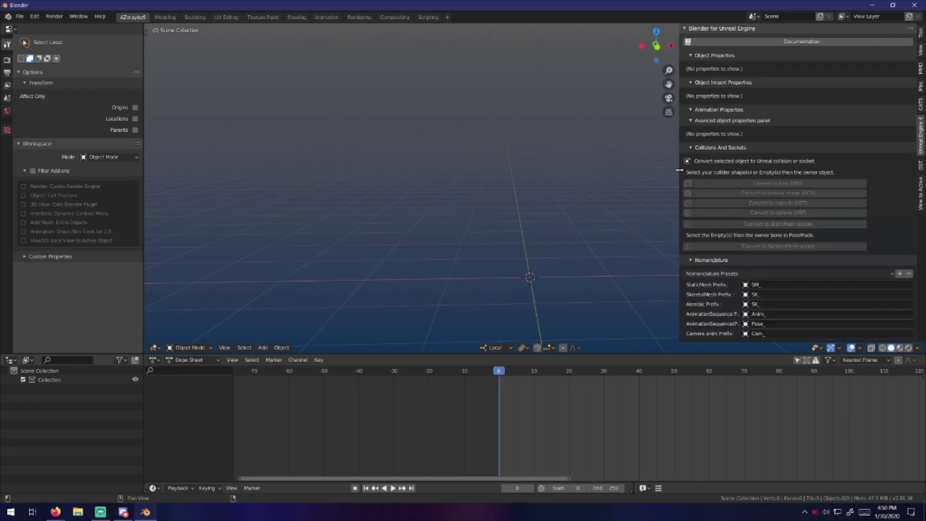
{"action": "key", "text": "alt+Tab"}
{"action": "middle_click", "coordinate": [744, 237]}
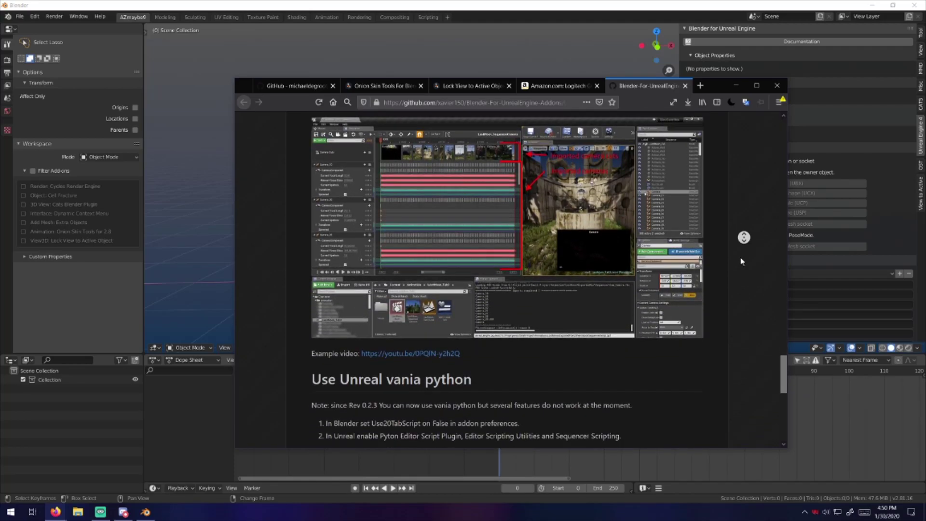
Step: Scroll the Blender-For-UnrealEngine-Addons README back to the top, then minimize Firefox
{"action": "left_click", "coordinate": [742, 261]}
{"action": "left_click_drag", "start_coordinate": [785, 415], "coordinate": [776, 122]}
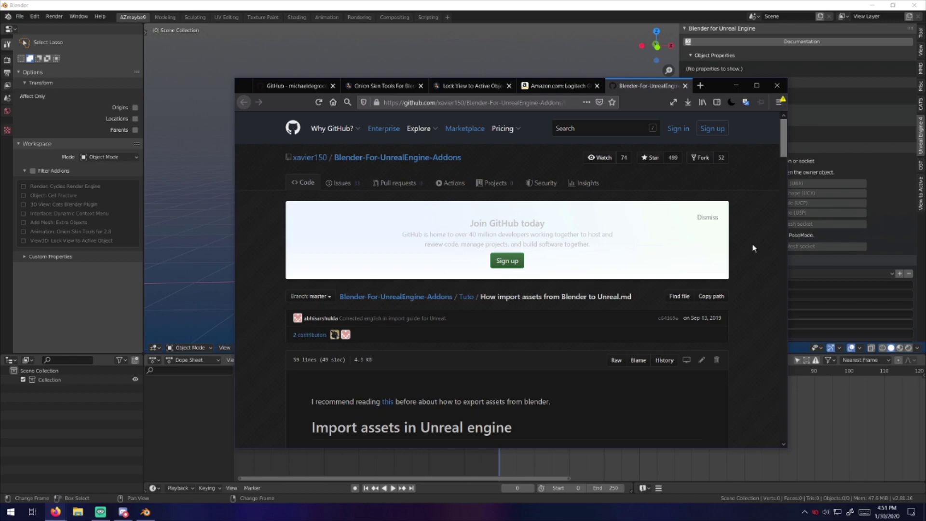
{"action": "left_click", "coordinate": [737, 85]}
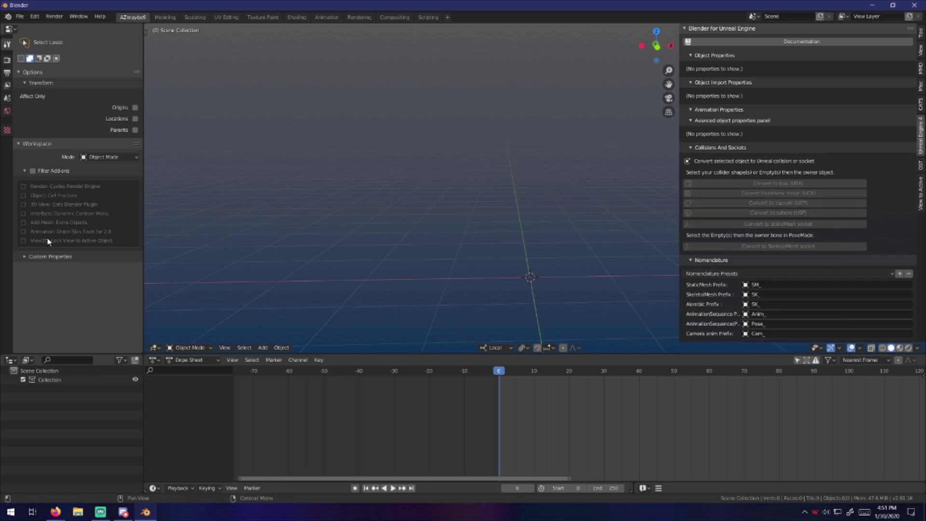
Step: Check the View to Active panel, then show the Onion Skin Tools sidebar panel
{"action": "left_click", "coordinate": [920, 193]}
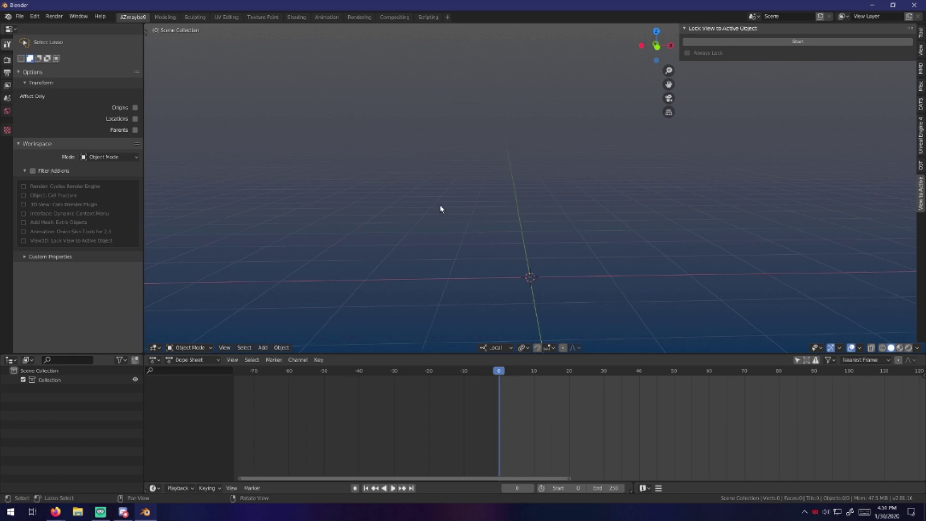
{"action": "left_click", "coordinate": [920, 166]}
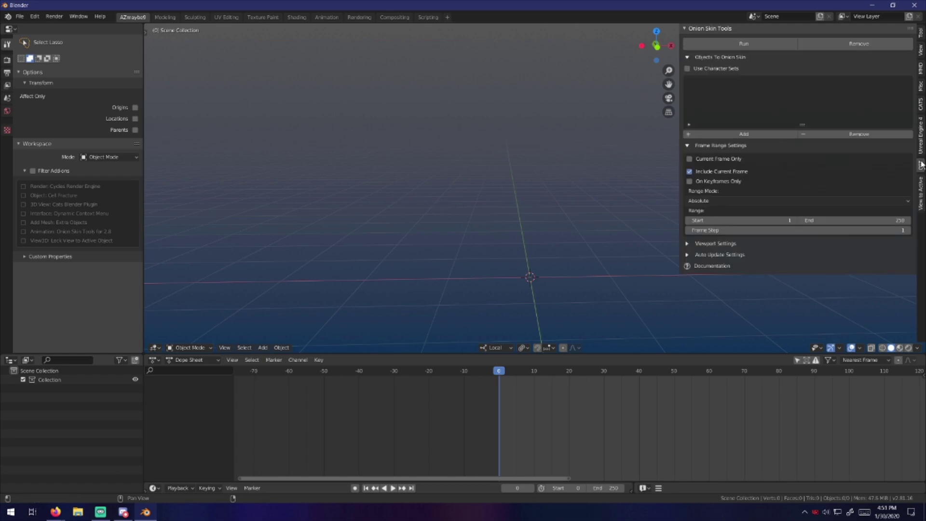